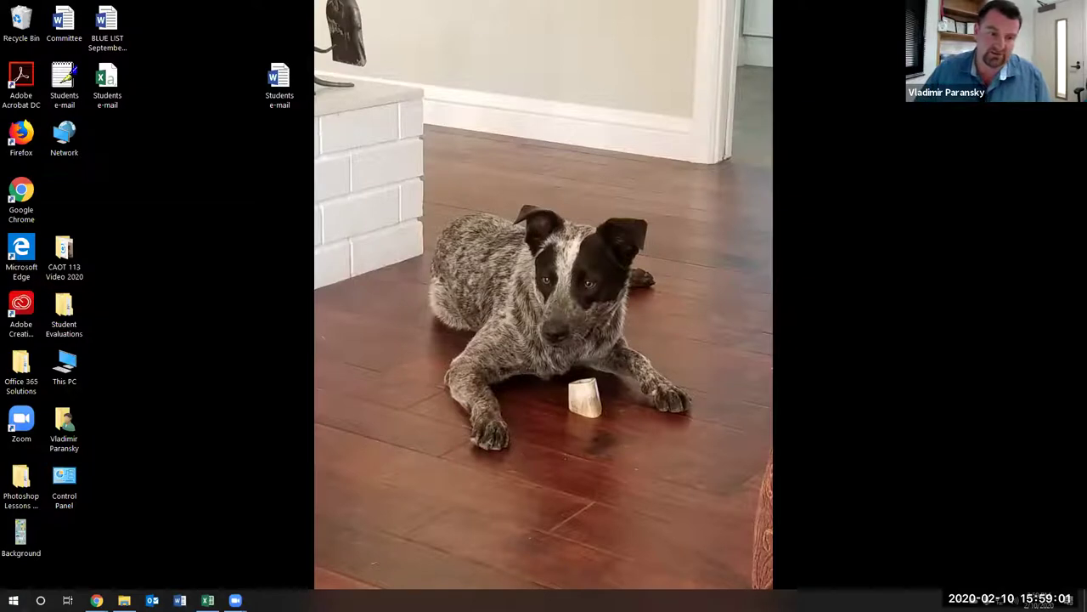
# Open the Windows Start menu to find Adobe Bridge 2020 among the installed apps
pyautogui.click(13, 600)
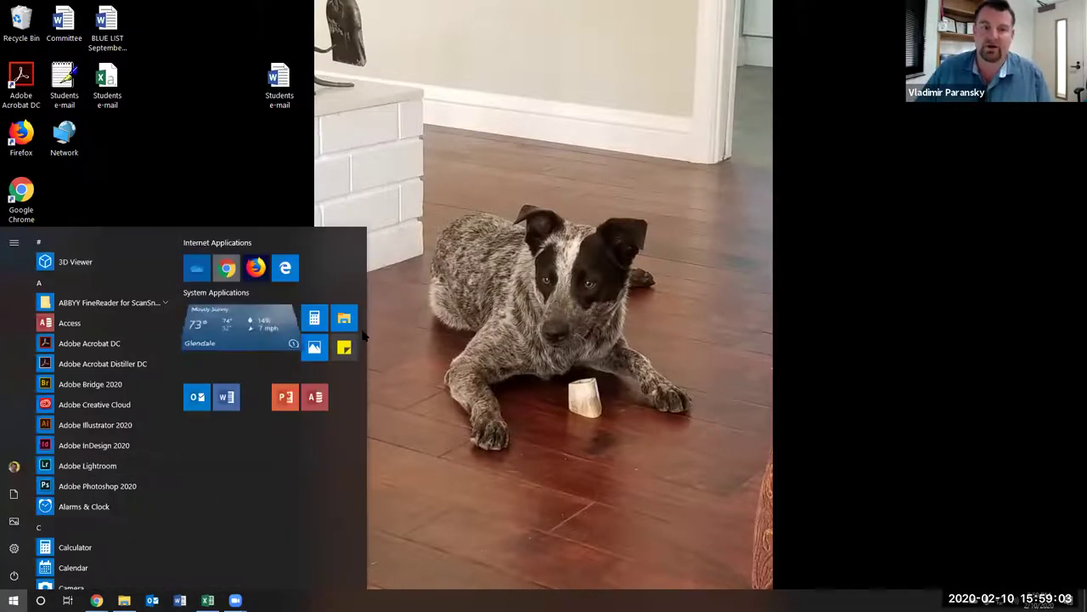
# Launch Adobe Bridge 2020 and browse Desktop > Photoshop Lessons Files to list Lesson01–Lesson15
pyautogui.click(97, 387)
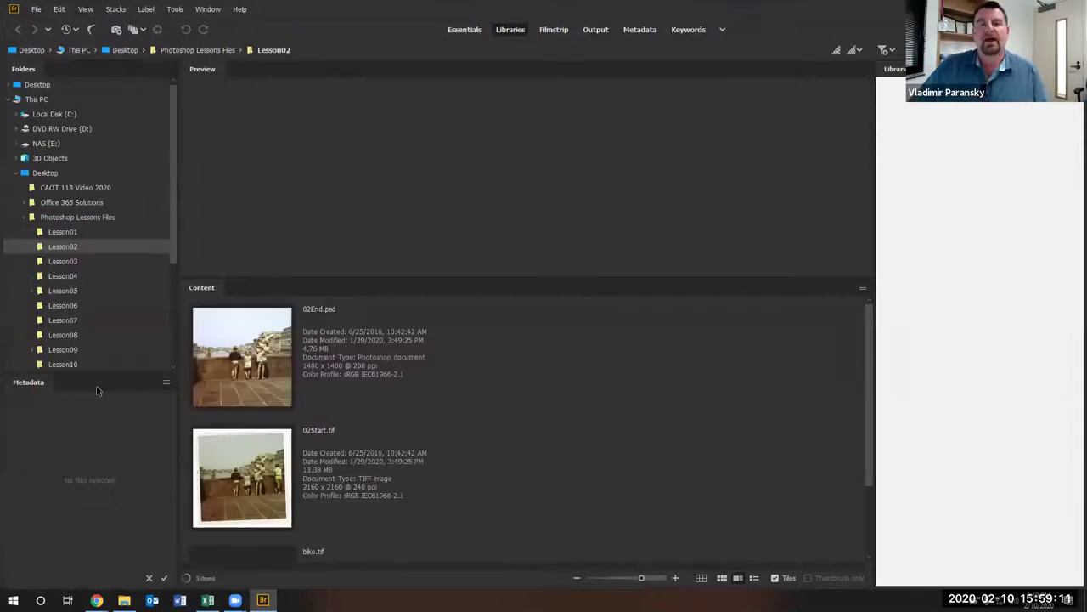
pyautogui.click(7, 100)
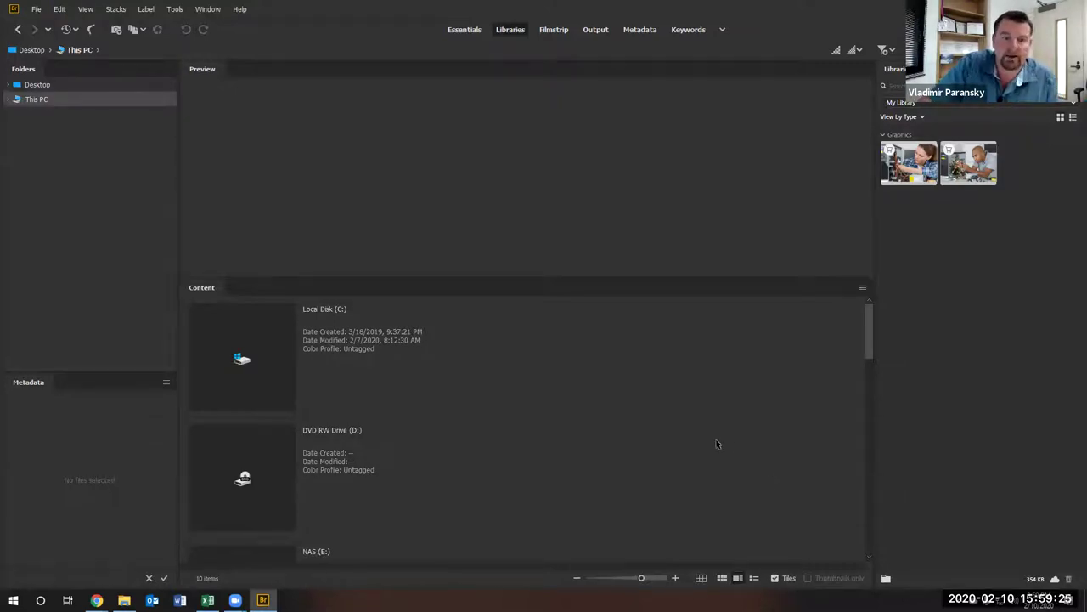
pyautogui.click(22, 52)
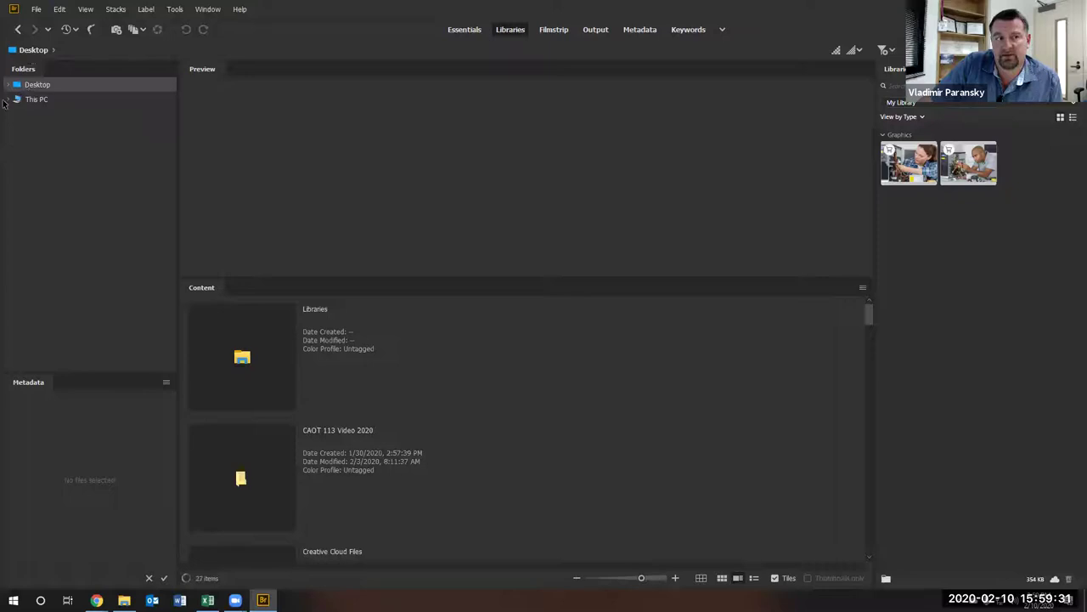
pyautogui.click(31, 99)
pyautogui.click(10, 99)
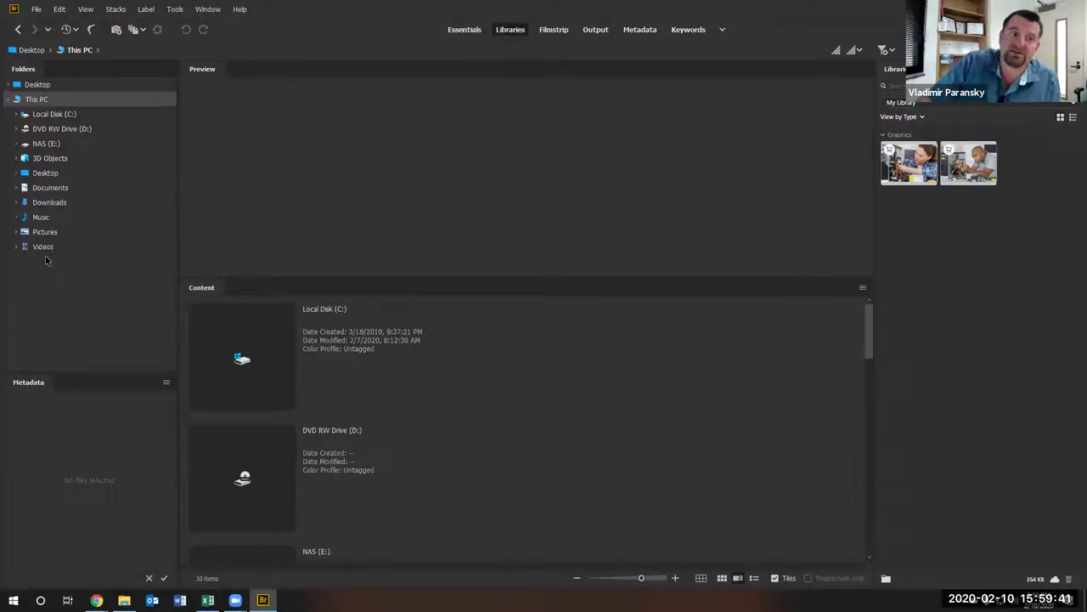
pyautogui.click(8, 85)
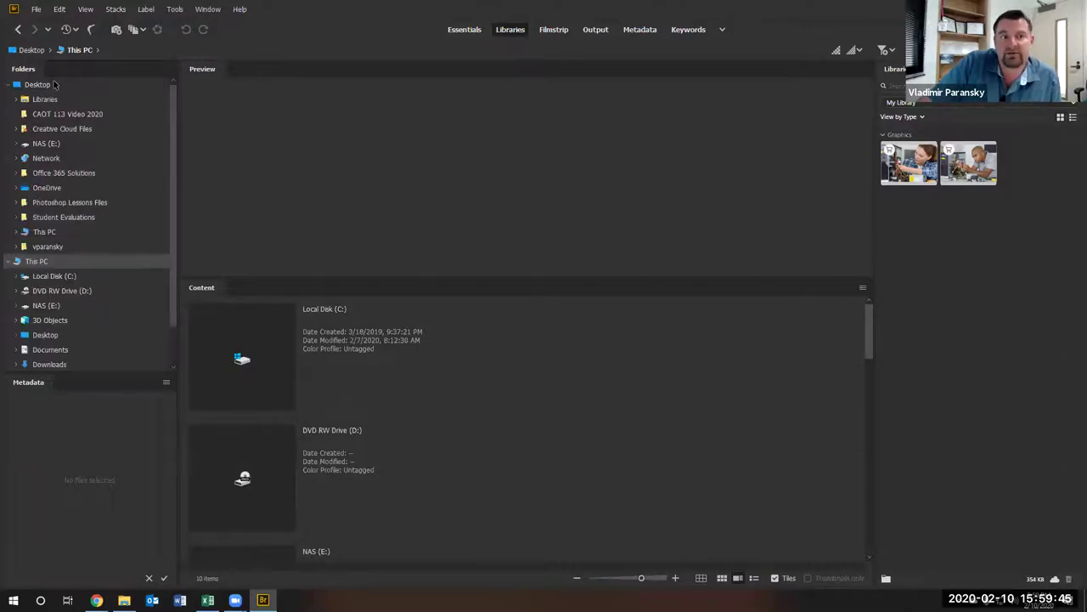
pyautogui.click(75, 202)
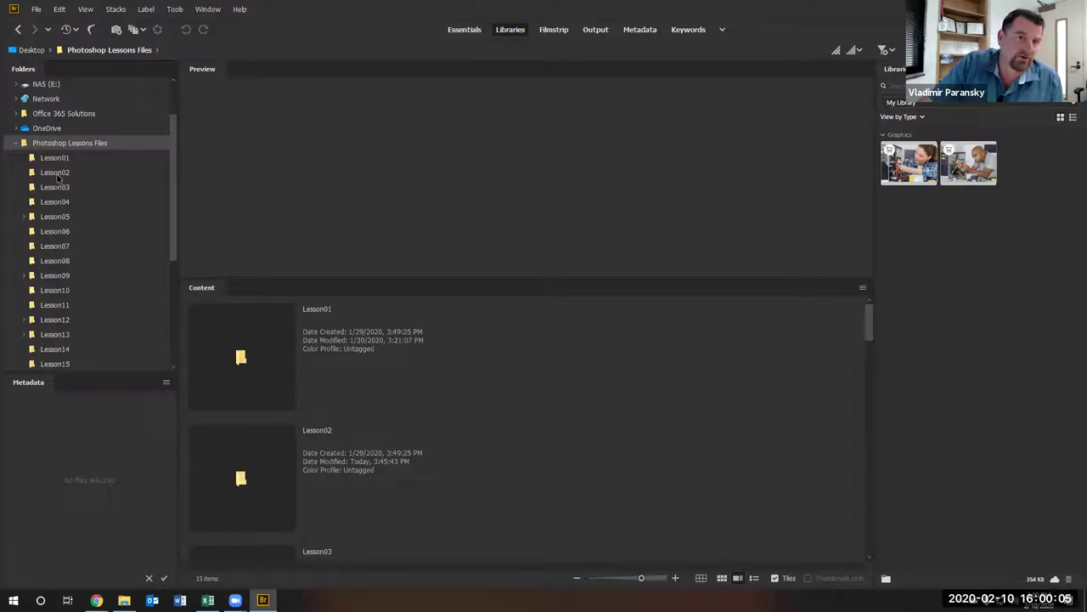
# Open Lesson02 and review its files: 02End.psd, 02Start.tif and bike.tif
pyautogui.click(56, 173)
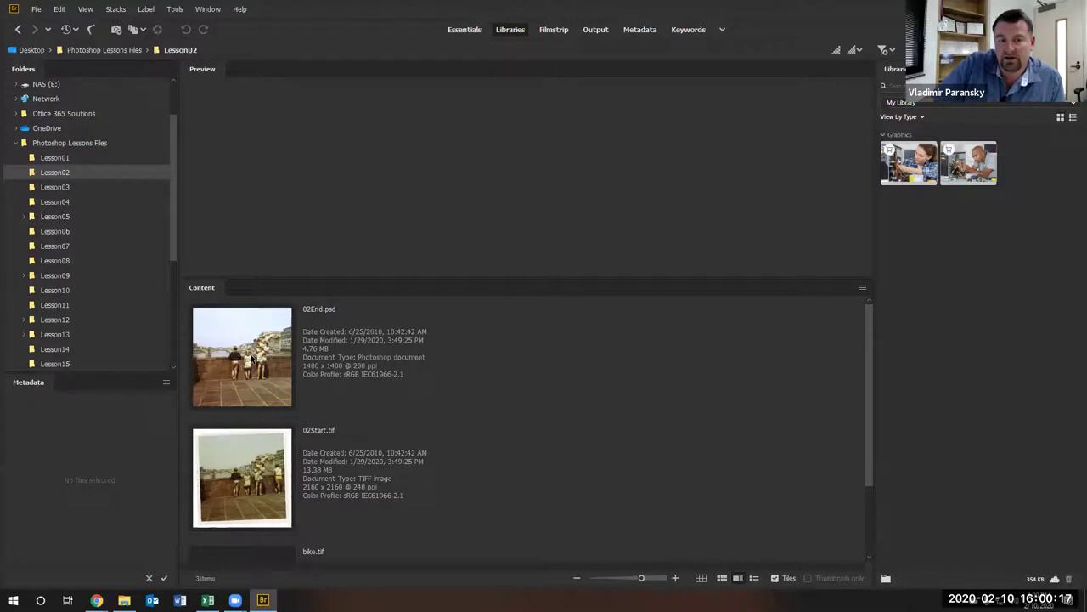
pyautogui.scroll(-2, 499, 423)
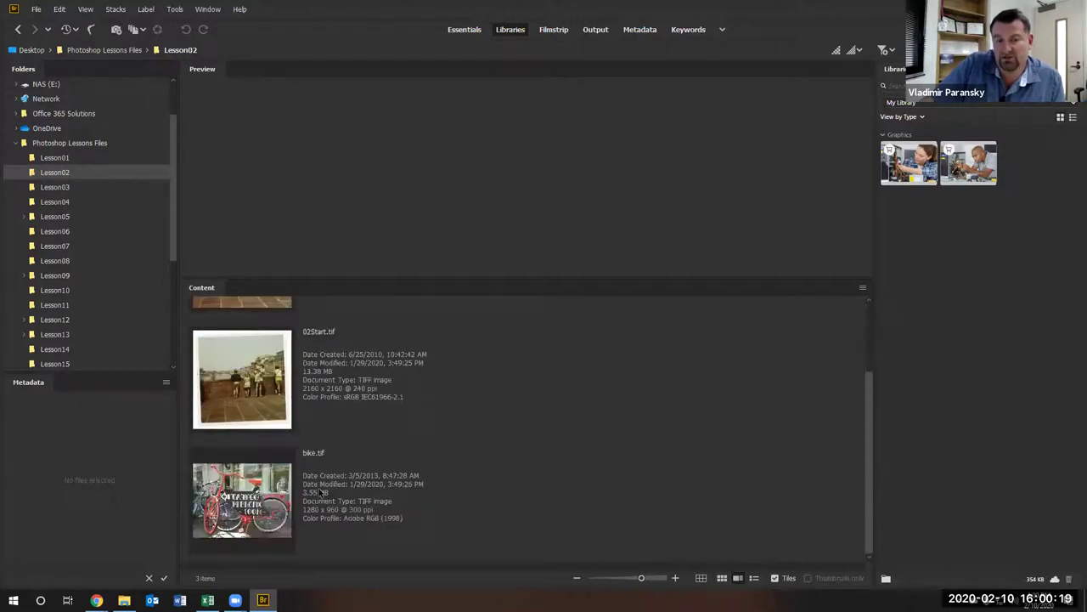
pyautogui.scroll(2, 293, 503)
pyautogui.scroll(-2, 665, 417)
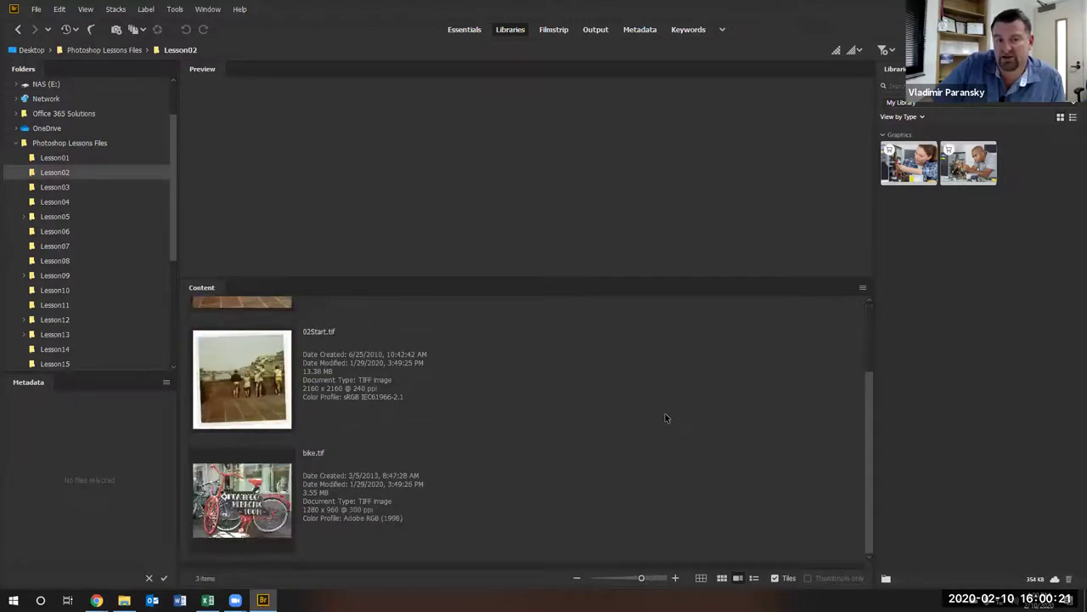
# Switch to enlarged thumbnails and select 02End.psd to see its 1400 x 1400, 200 ppi metadata
pyautogui.click(722, 578)
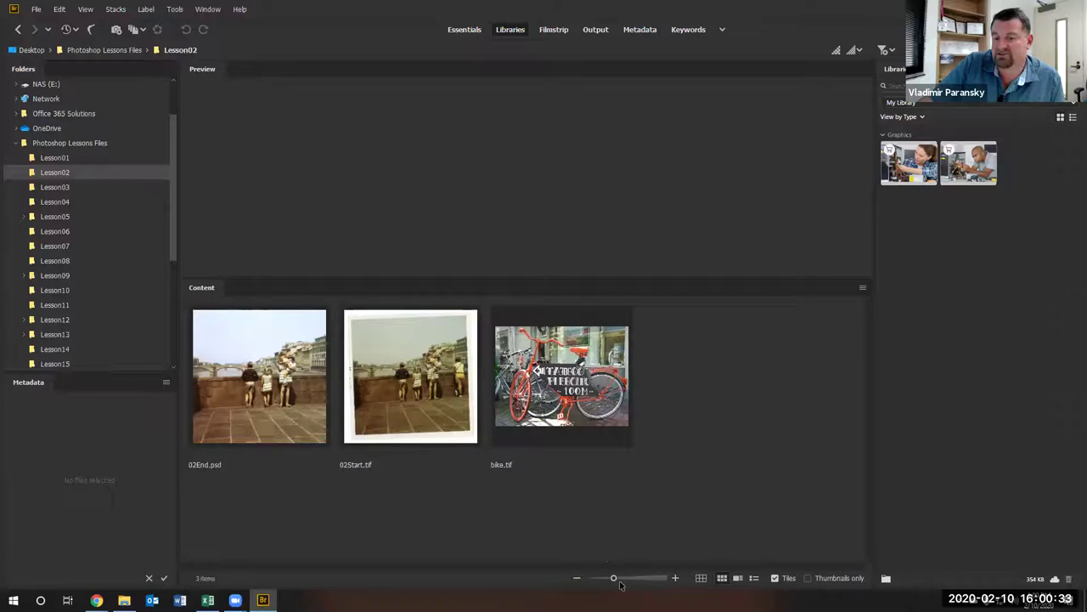
pyautogui.moveTo(615, 580); pyautogui.dragTo(639, 583)
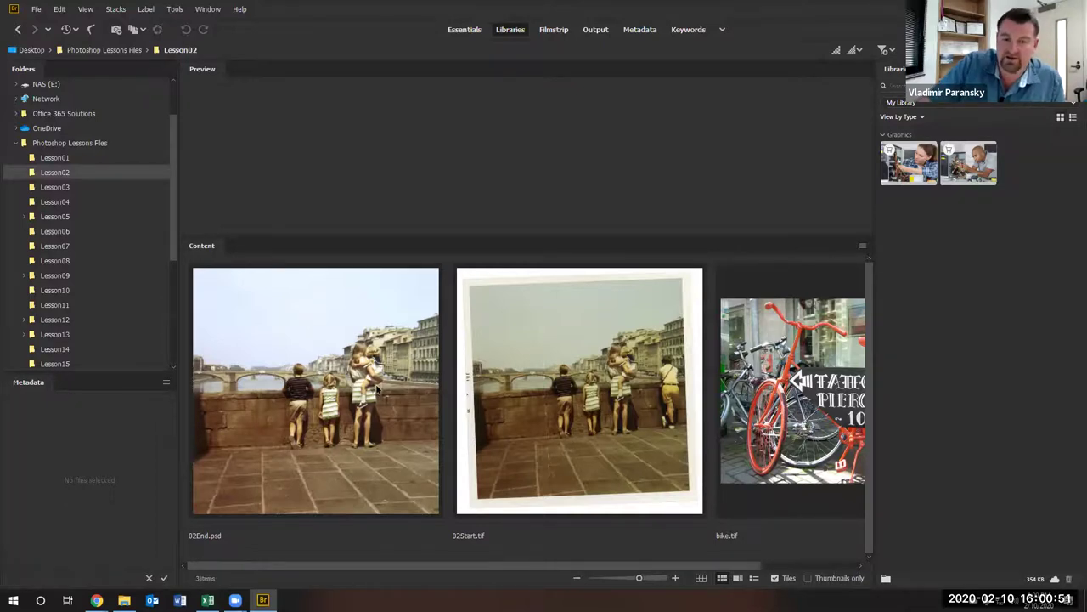
pyautogui.click(374, 393)
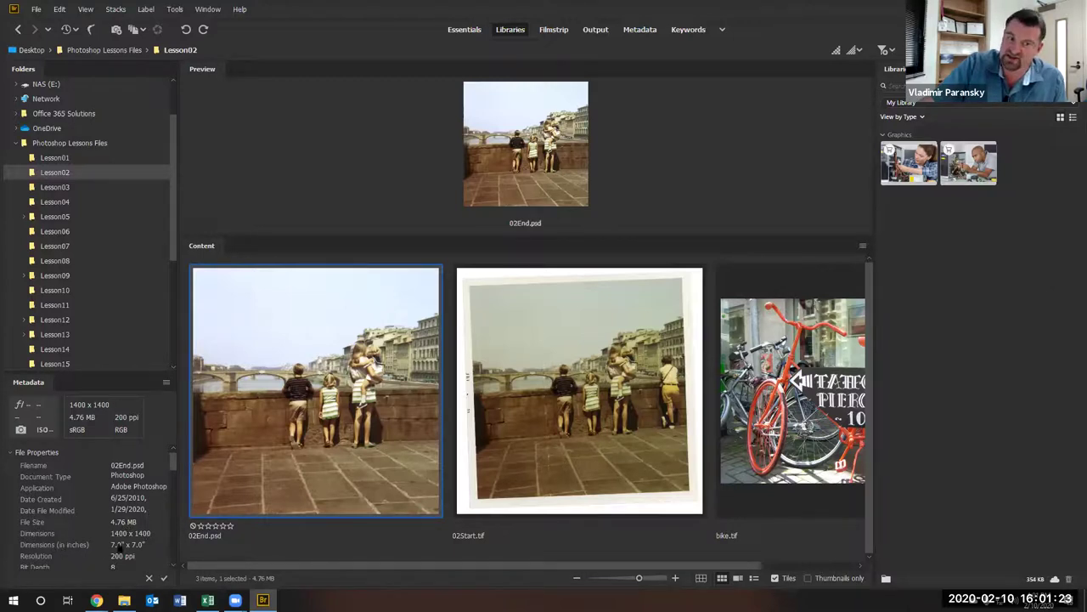
pyautogui.moveTo(174, 464); pyautogui.dragTo(174, 478)
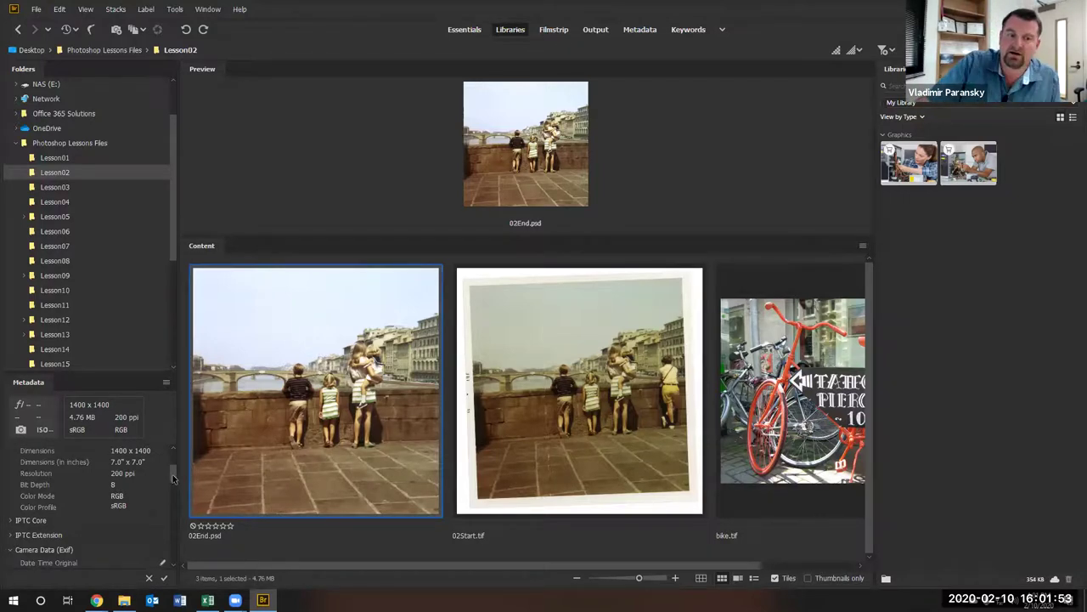
pyautogui.moveTo(172, 476); pyautogui.dragTo(174, 470)
pyautogui.scroll(-2, 85, 501)
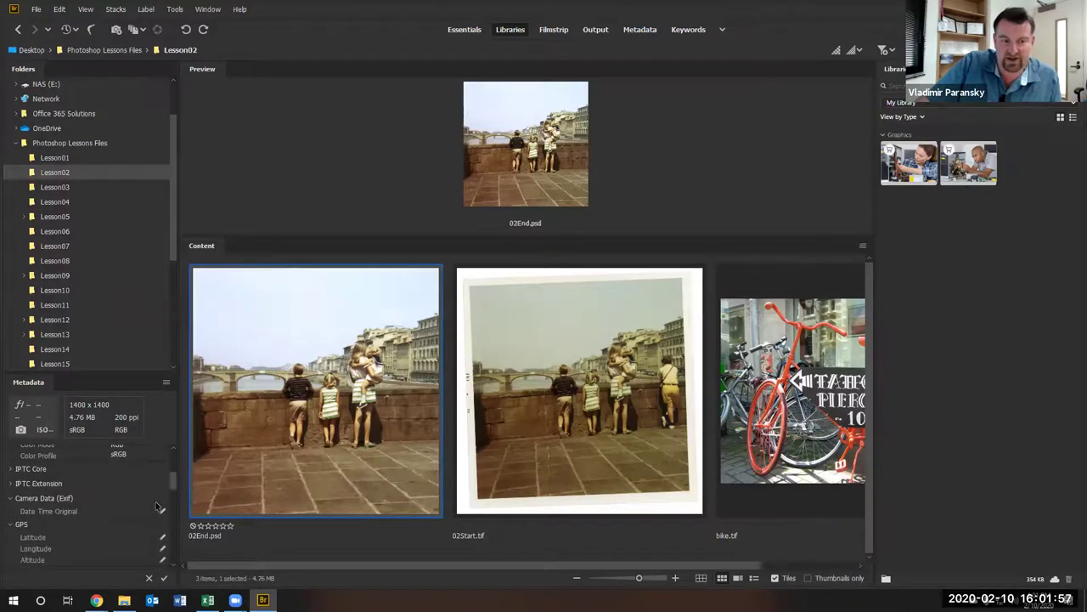
pyautogui.moveTo(174, 481)
pyautogui.mouseDown()
pyautogui.moveTo(174, 522)
pyautogui.moveTo(174, 454)
pyautogui.mouseUp()
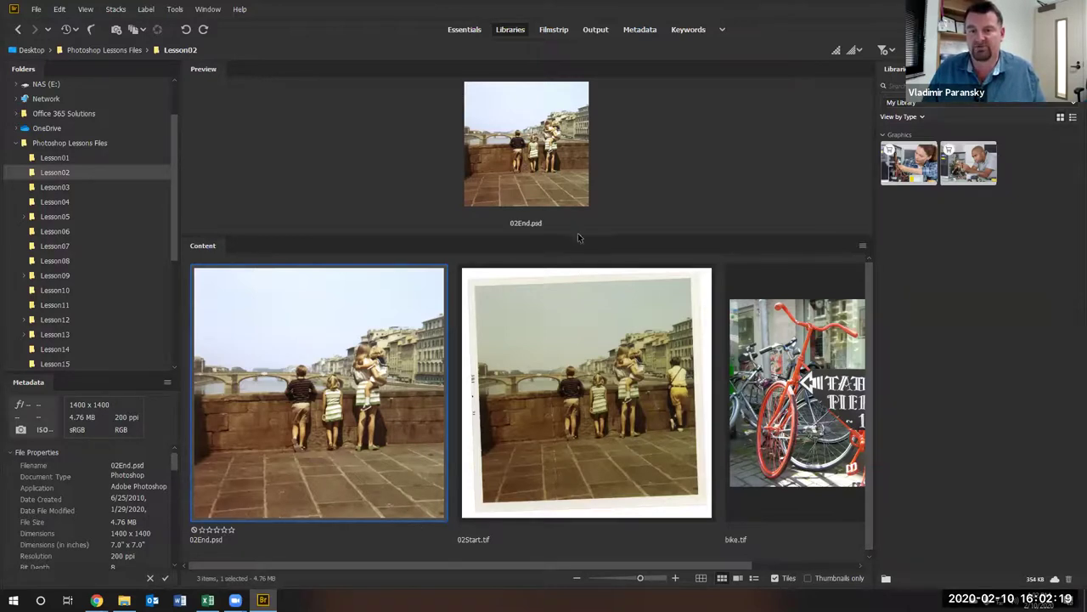
# Enlarge the Preview panel for 02End.psd and open the 100% loupe on the photo
pyautogui.moveTo(582, 235); pyautogui.dragTo(577, 458)
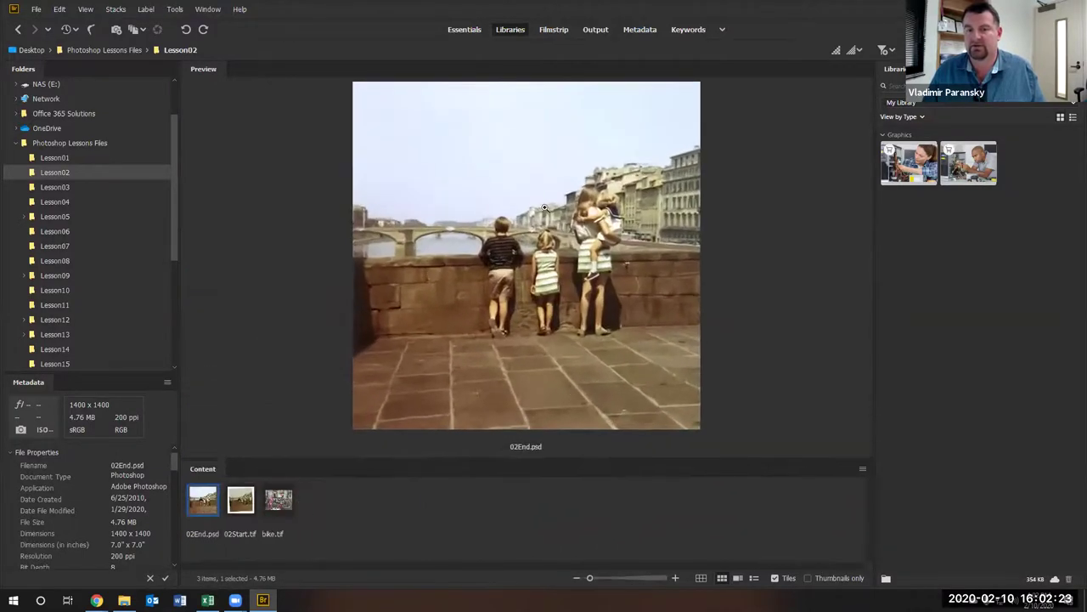
pyautogui.click(681, 239)
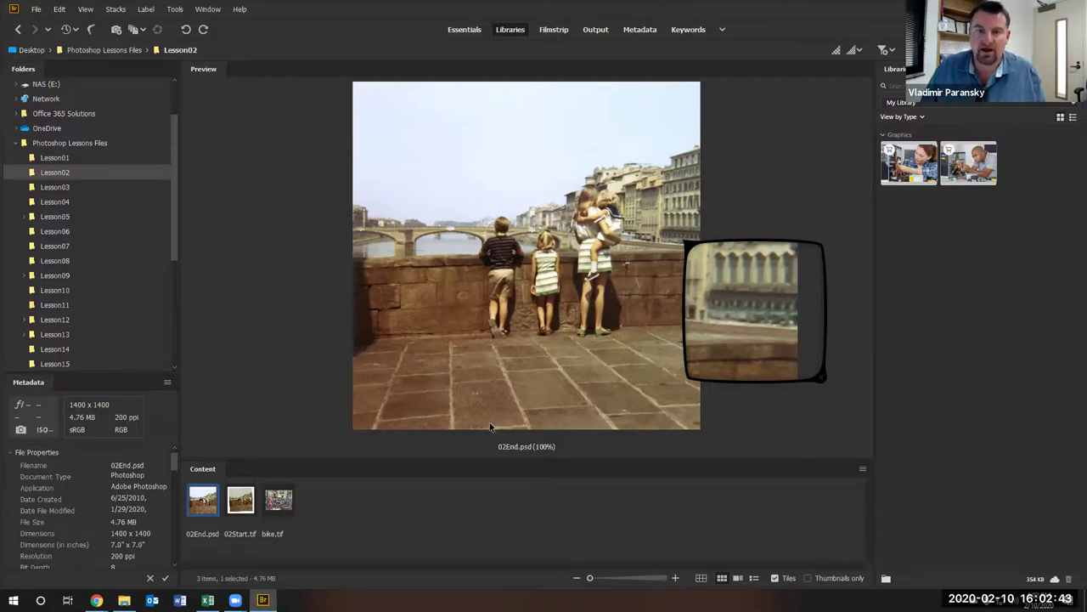
# Move the loupe over the wall, bridge, girls and buildings of 02End.psd, then close it
pyautogui.click(651, 291)
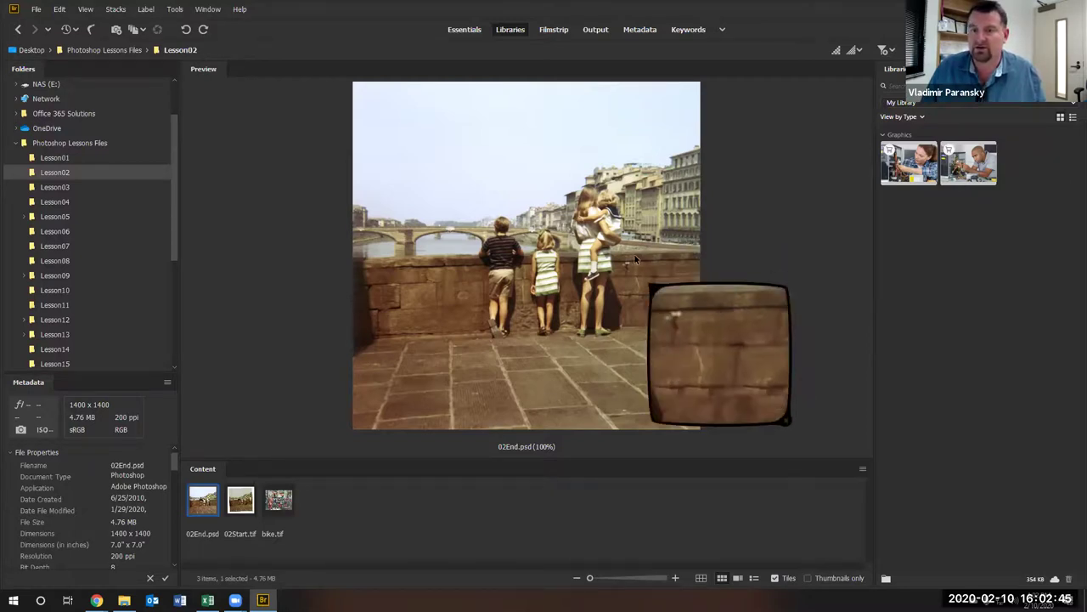
pyautogui.click(419, 314)
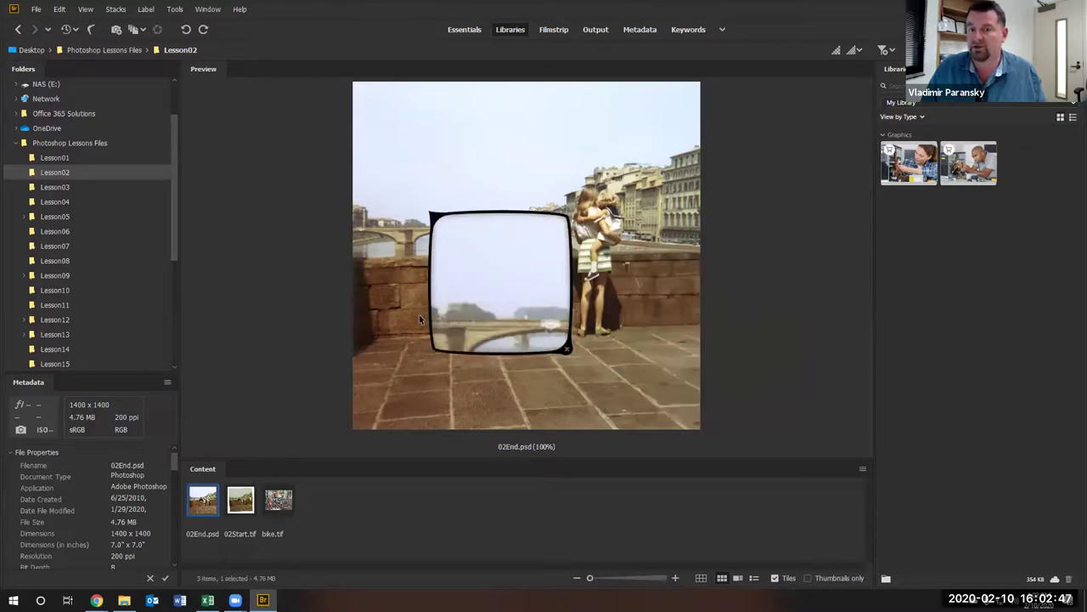
pyautogui.moveTo(561, 199)
pyautogui.mouseDown()
pyautogui.moveTo(570, 100)
pyautogui.moveTo(565, 248)
pyautogui.mouseUp()
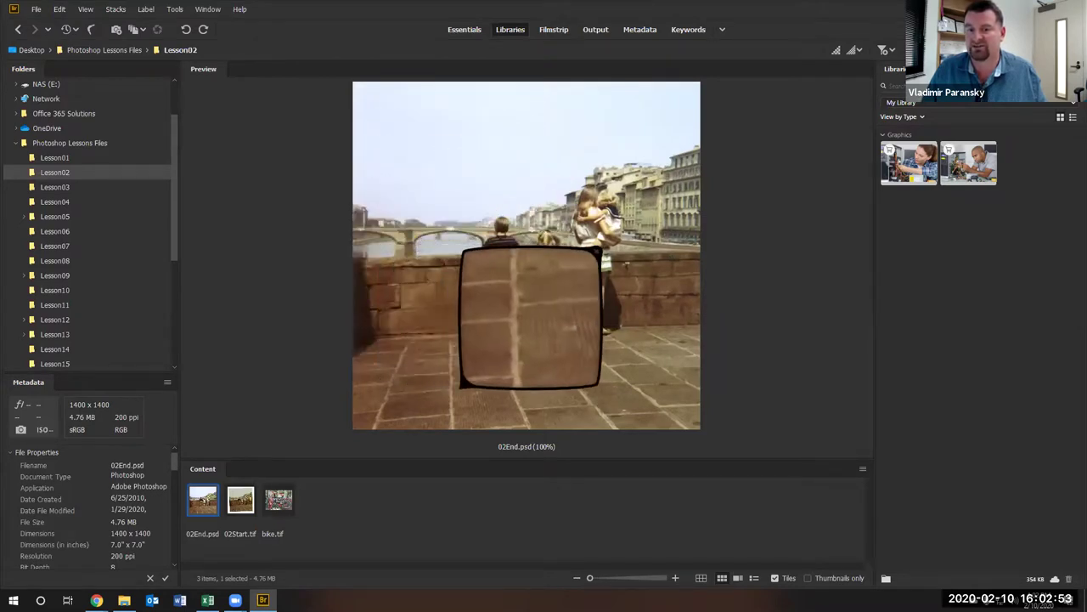
pyautogui.moveTo(566, 248)
pyautogui.mouseDown()
pyautogui.moveTo(722, 198)
pyautogui.moveTo(740, 349)
pyautogui.mouseUp()
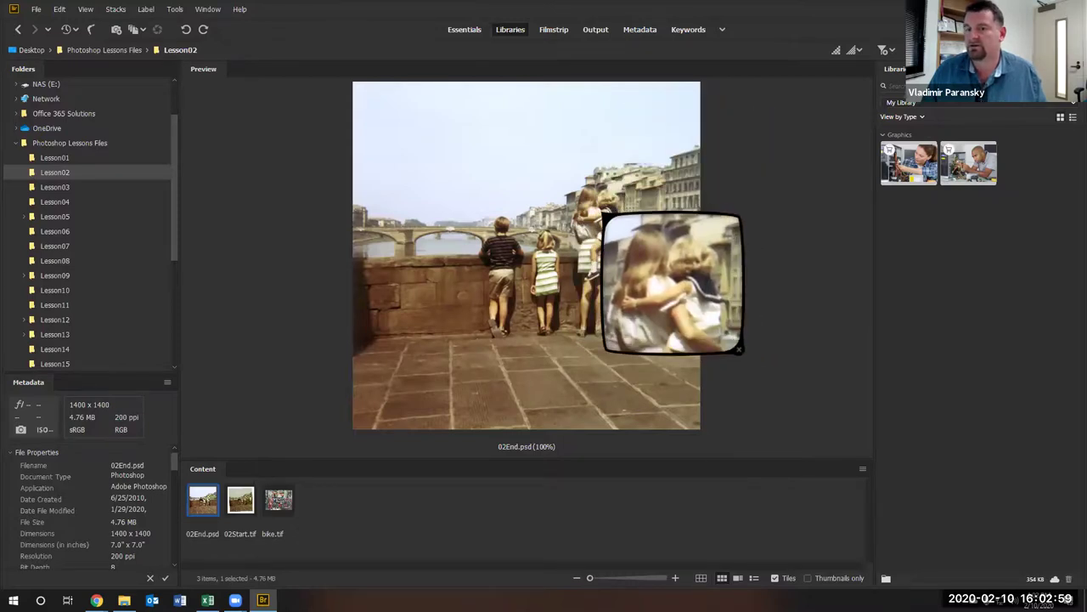
pyautogui.moveTo(740, 349)
pyautogui.mouseDown()
pyautogui.moveTo(743, 335)
pyautogui.moveTo(595, 396)
pyautogui.mouseUp()
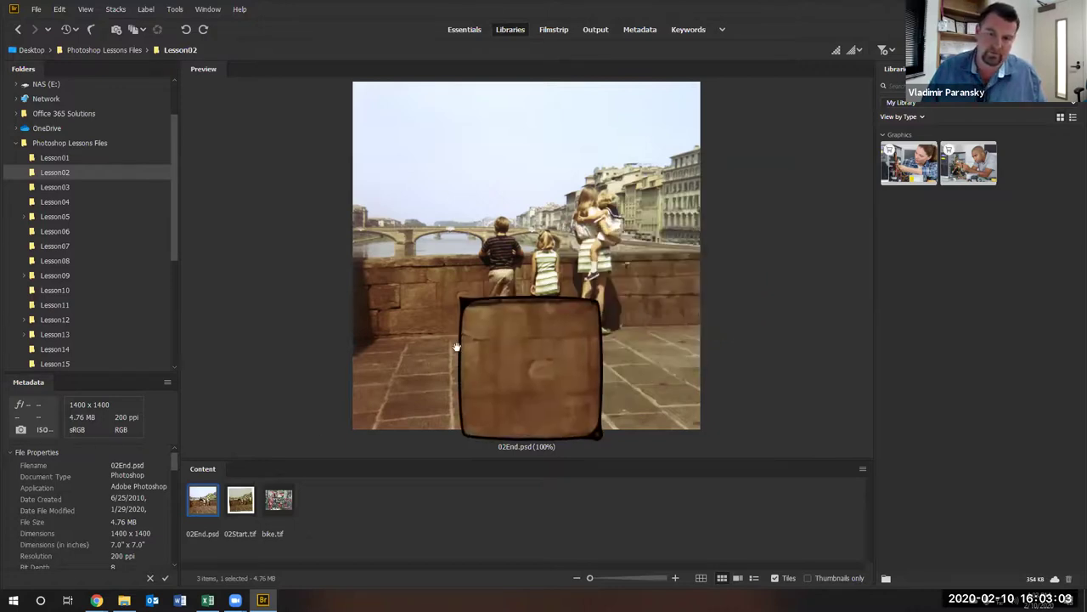
pyautogui.click(595, 437)
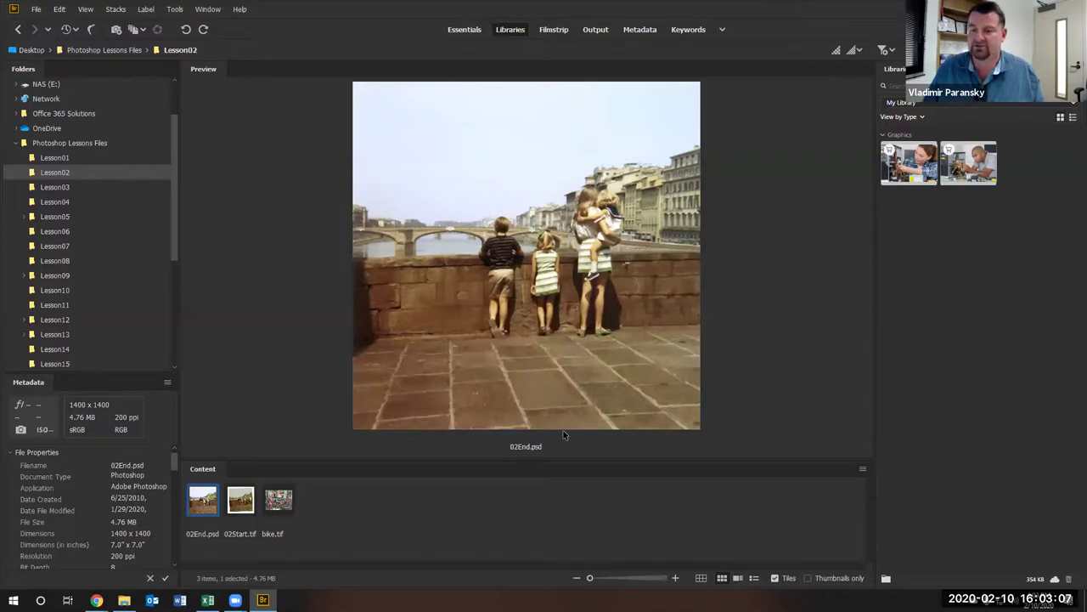
# Switch to the details view and select 02Start.tif to preview its 2160 x 2160, 240 ppi metadata
pyautogui.click(739, 579)
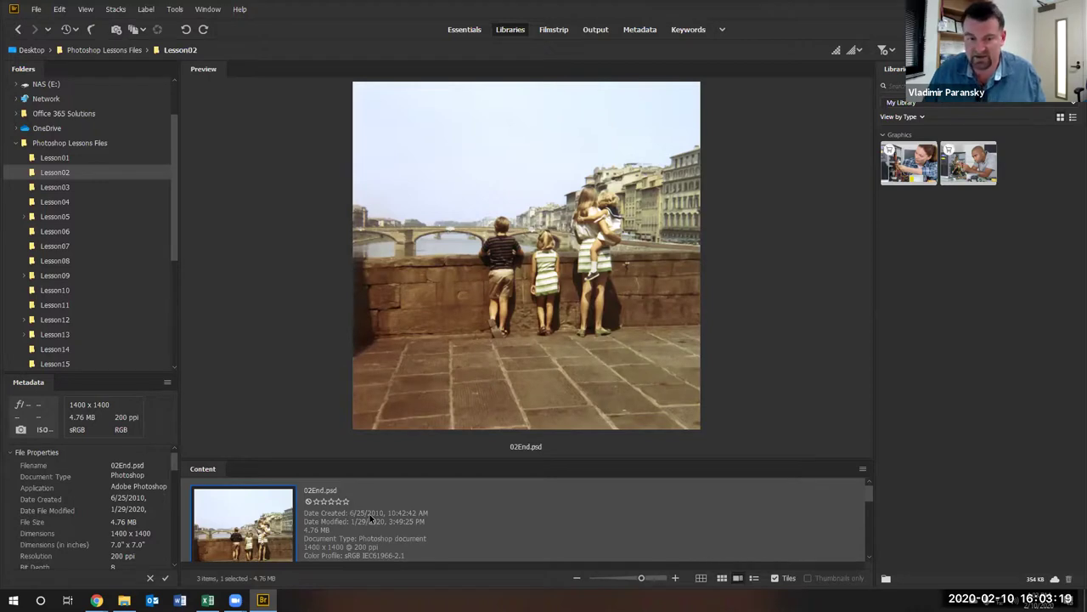
pyautogui.moveTo(869, 496)
pyautogui.mouseDown()
pyautogui.moveTo(869, 548)
pyautogui.moveTo(877, 452)
pyautogui.mouseUp()
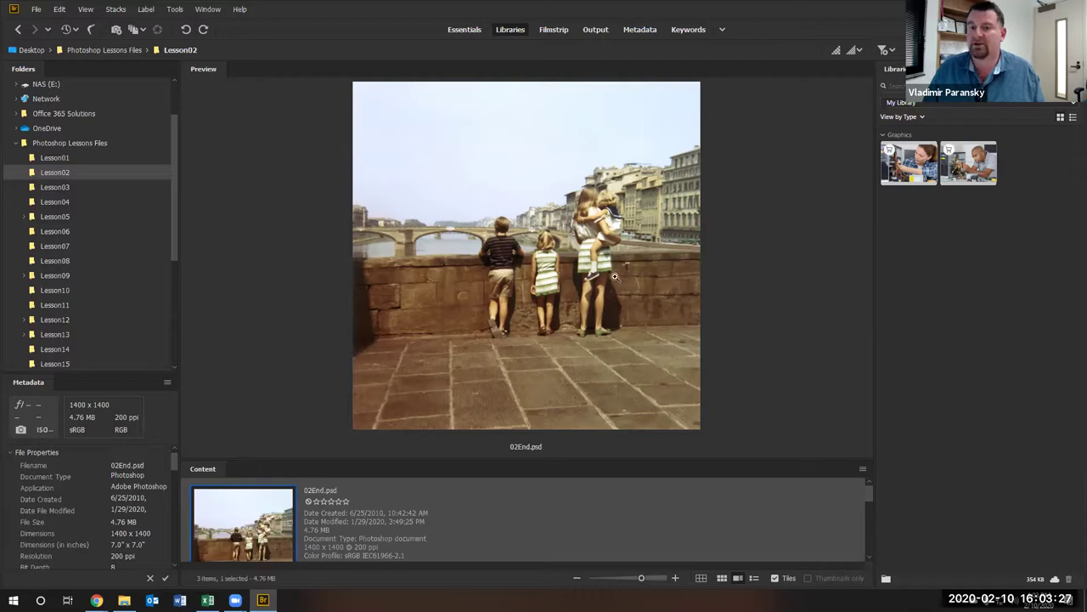
pyautogui.scroll(-2, 263, 512)
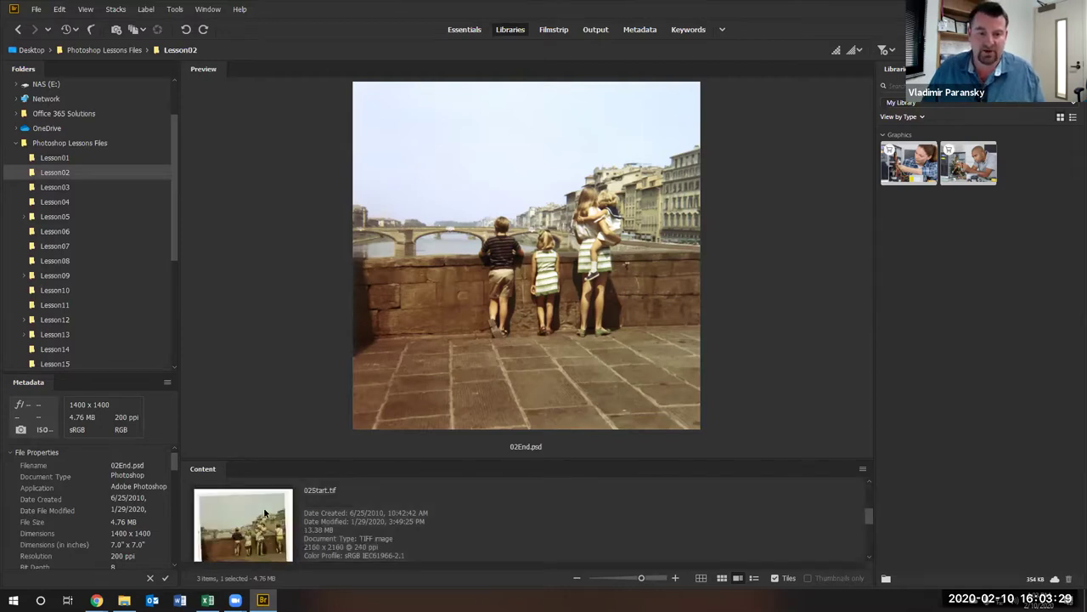
pyautogui.click(259, 540)
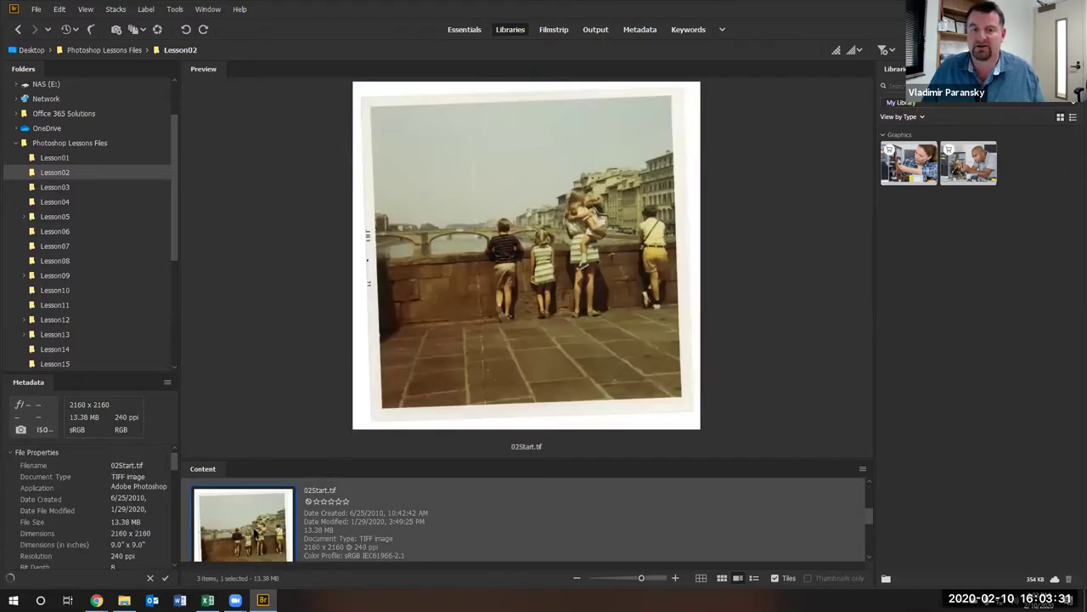